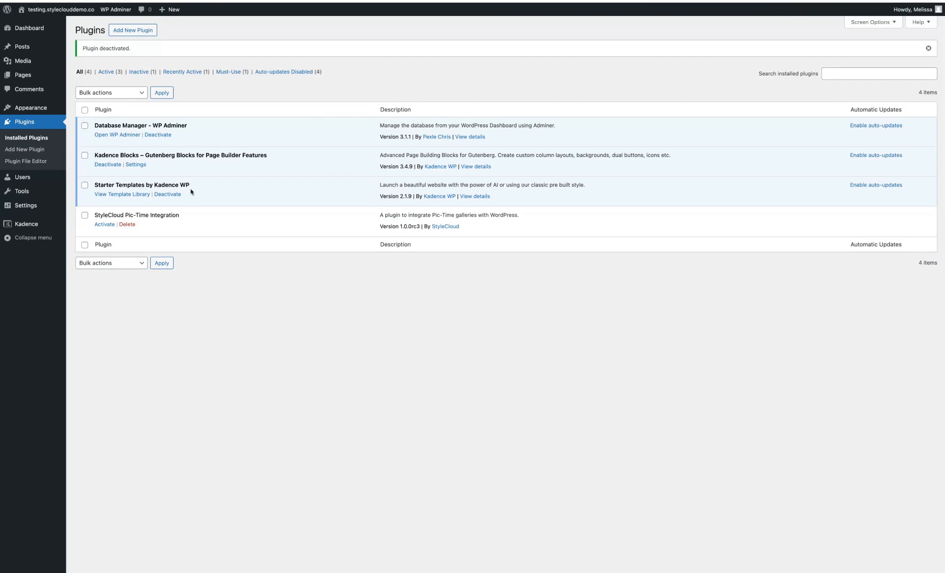
- Activate the StyleCloud Pic-Time Integration plugin and connect the Pic-Time account, approving StyleCloud's access
{"action": "left_click", "coordinate": [105, 224]}
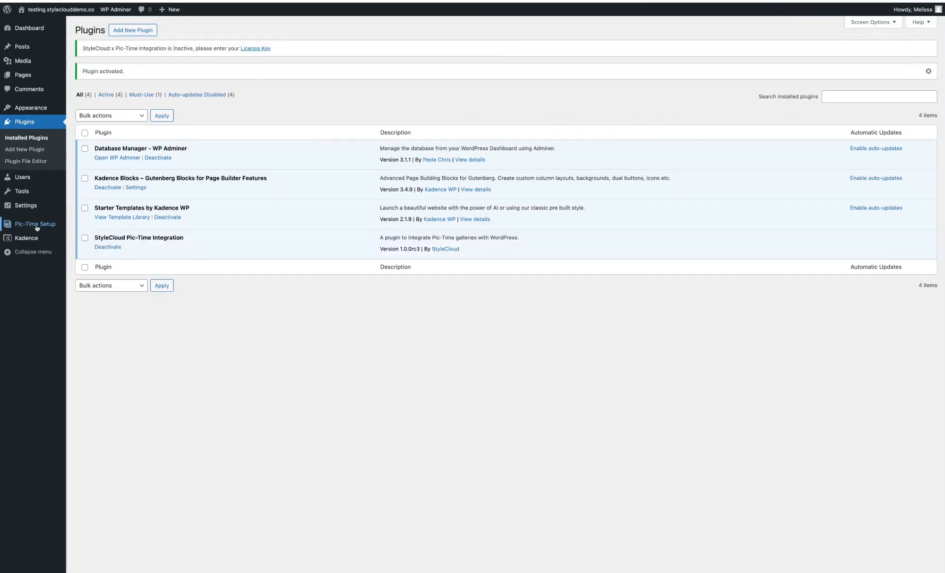
{"action": "left_click", "coordinate": [36, 227]}
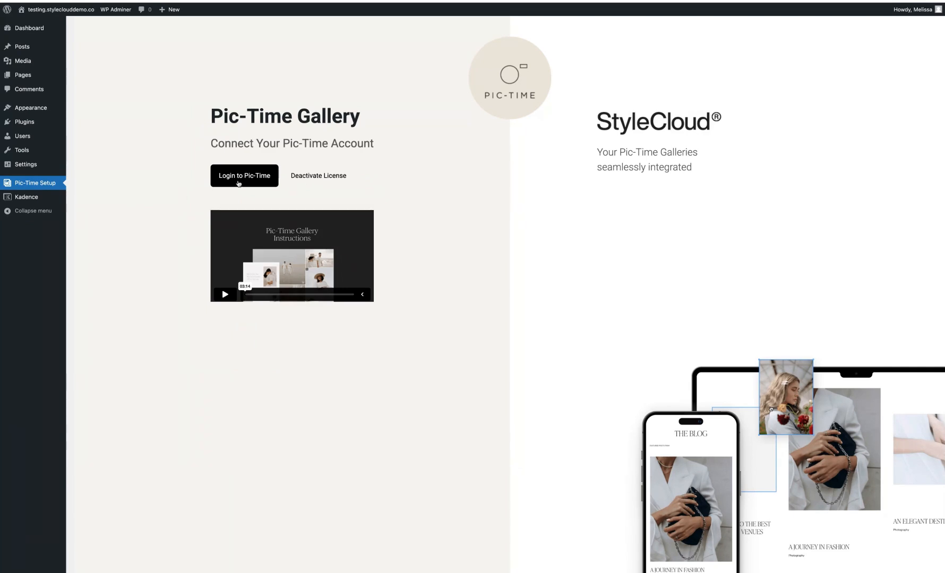
{"action": "left_click", "coordinate": [239, 181]}
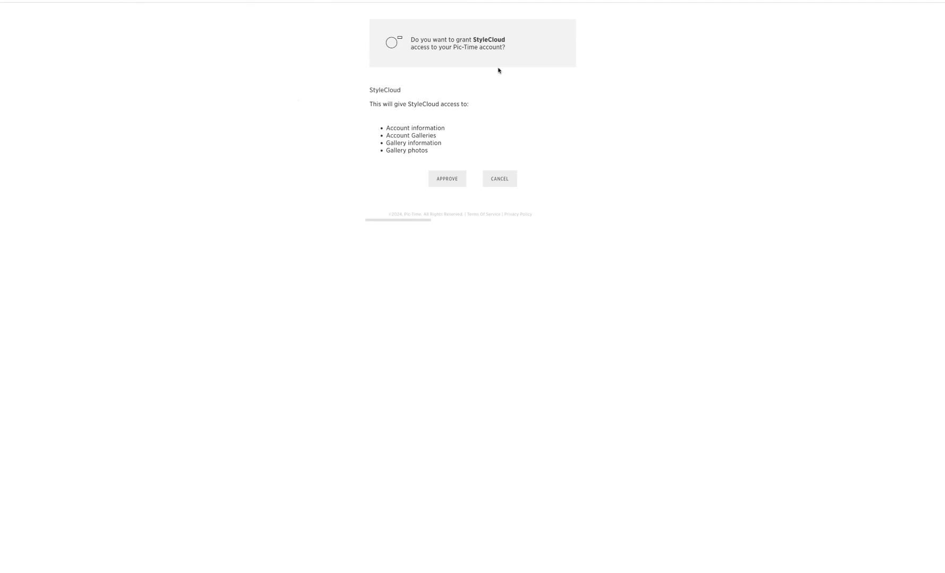
{"action": "left_click", "coordinate": [438, 183]}
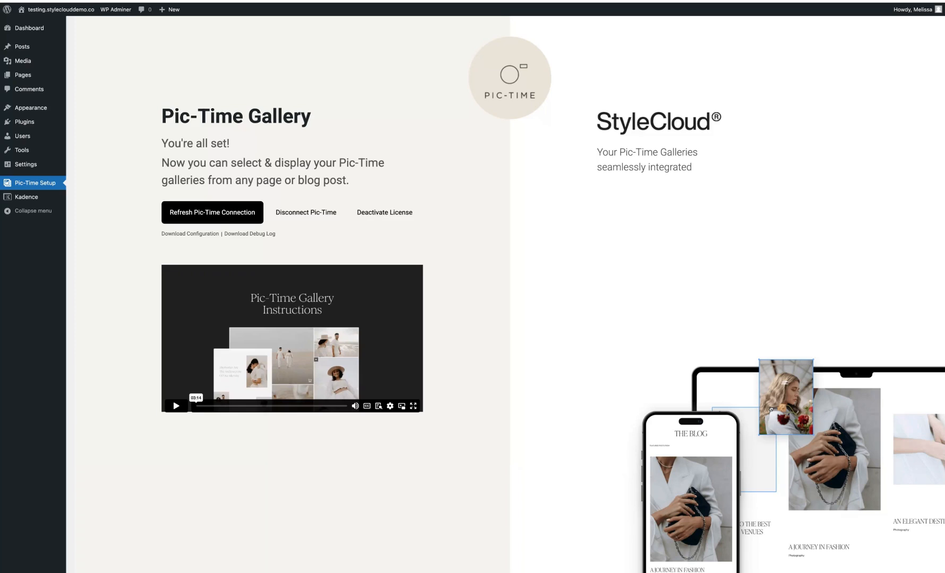
- Open the Test page for editing and insert a Gallery (Adv) block in its empty content area
{"action": "mouse_move", "coordinate": [28, 79]}
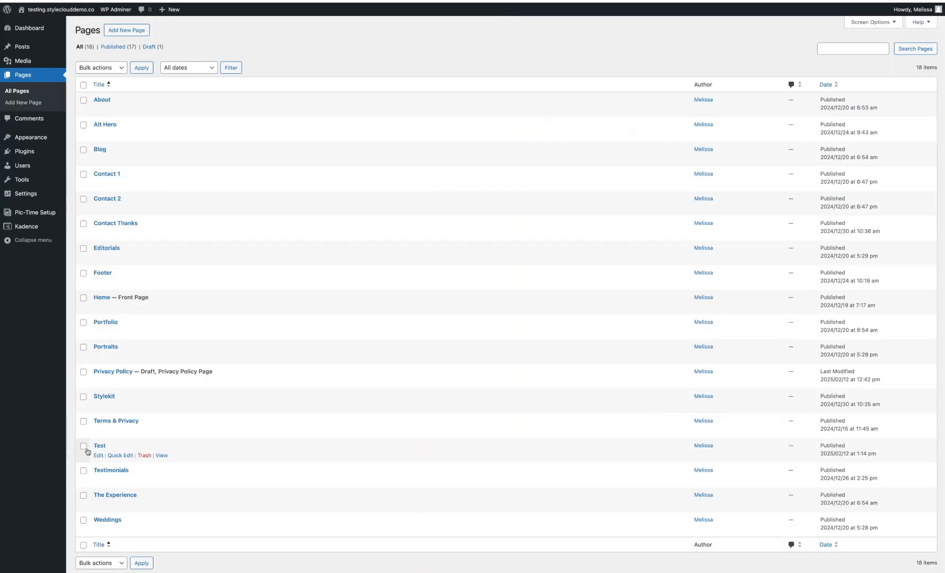
{"action": "left_click", "coordinate": [101, 447]}
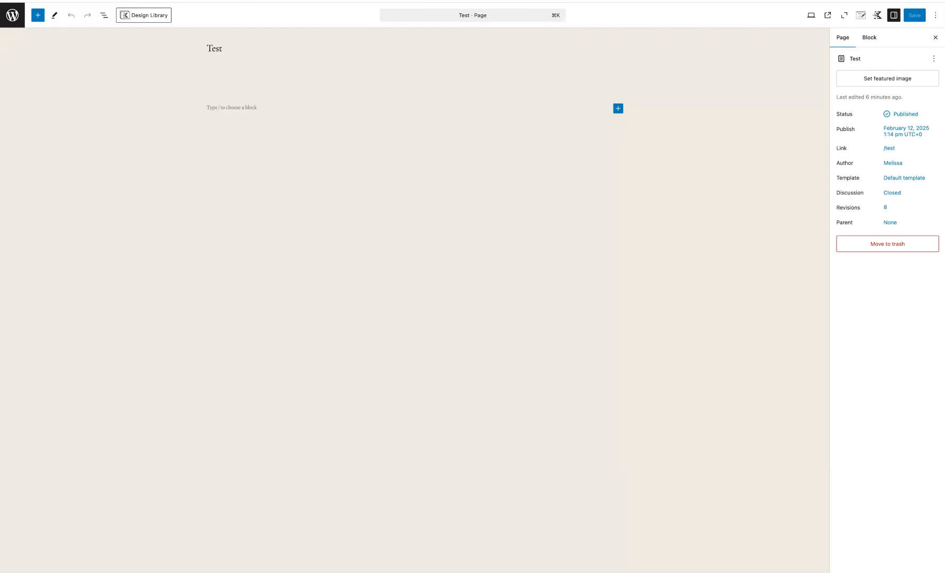
{"action": "left_click", "coordinate": [618, 109]}
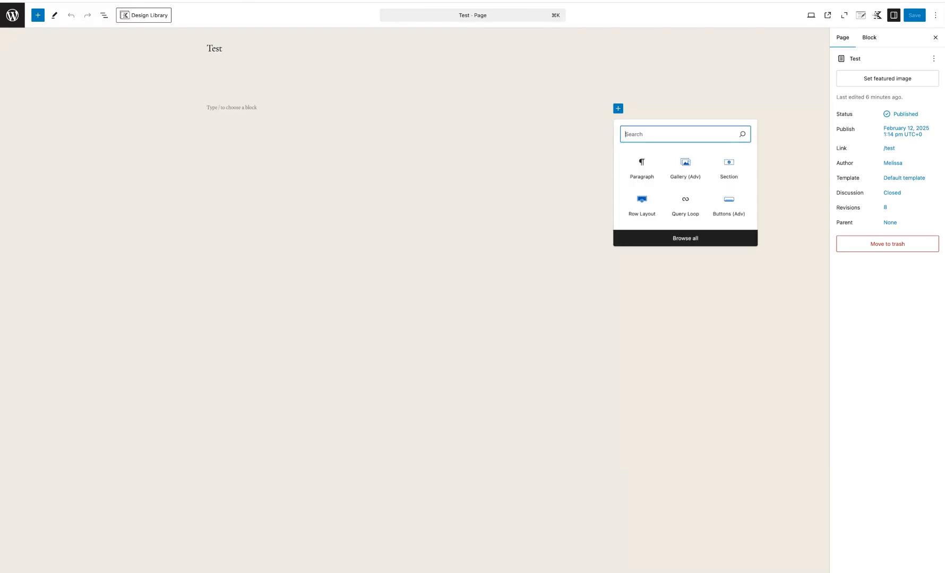
{"action": "left_click", "coordinate": [686, 163]}
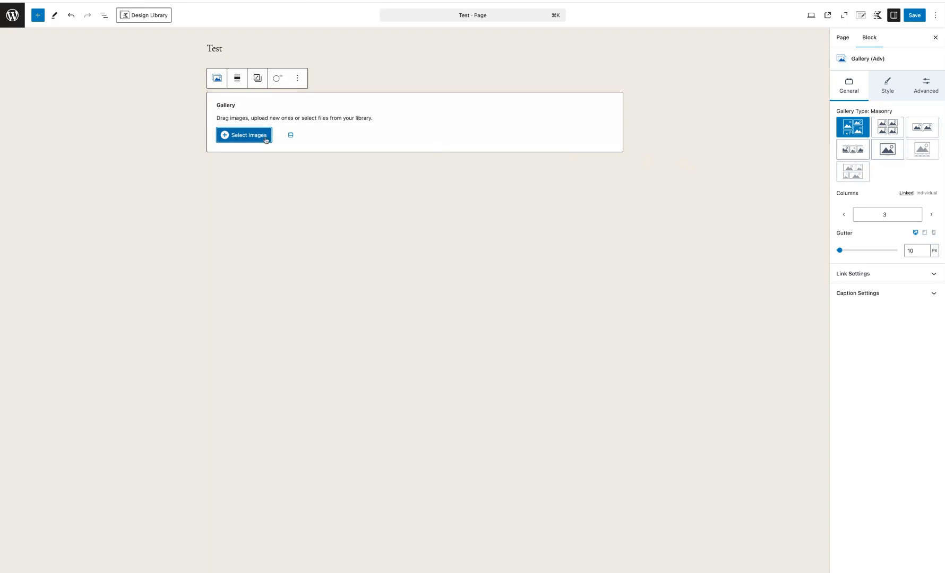
- Fill the gallery with four photos from the Pic-Time Wedding Shoot gallery, displaying them from Pic-Time instead of importing them
{"action": "left_click", "coordinate": [276, 80]}
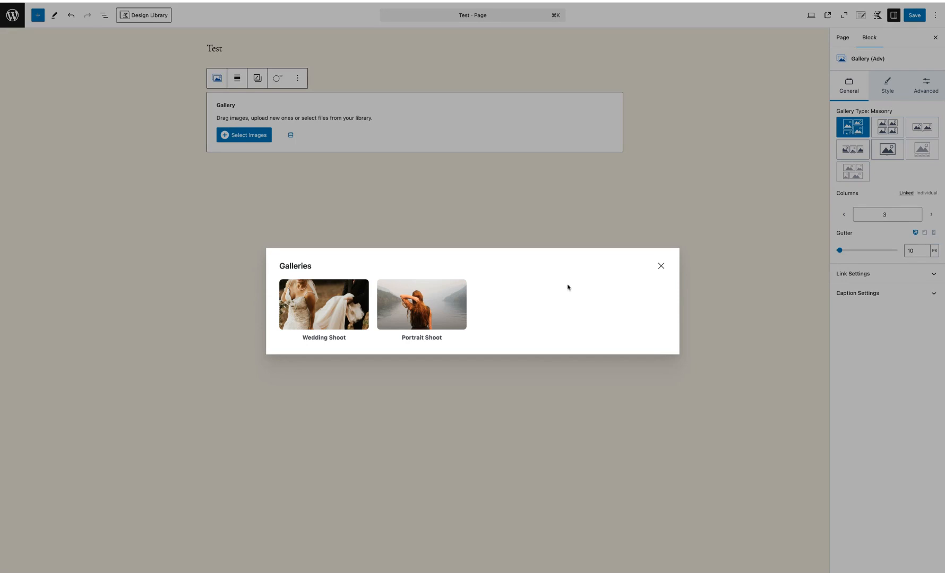
{"action": "left_click", "coordinate": [315, 308]}
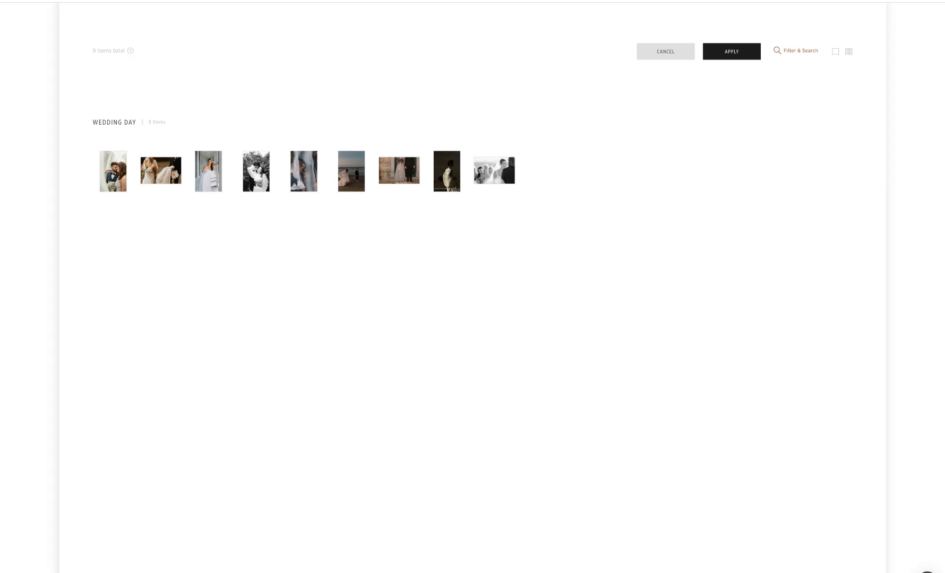
{"action": "left_click", "coordinate": [161, 169]}
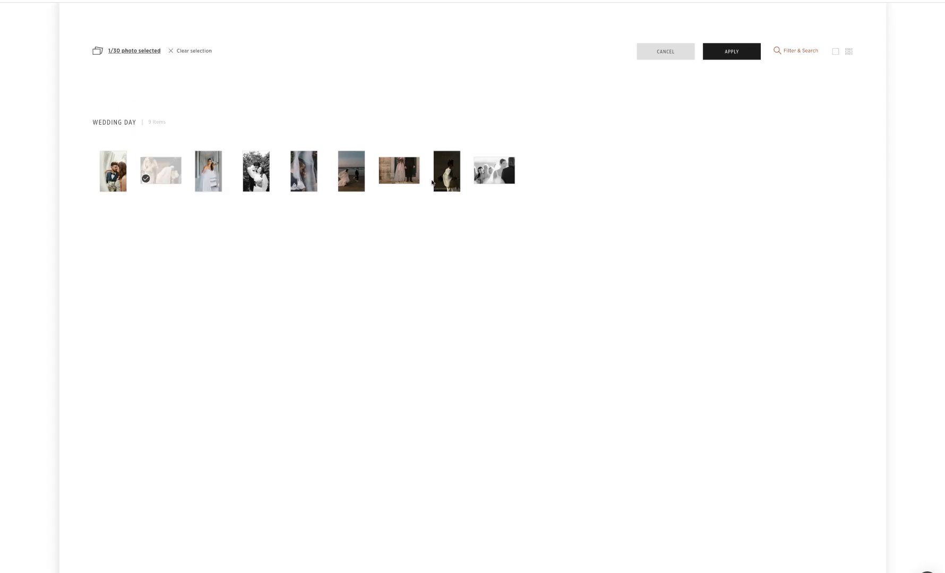
{"action": "left_click", "coordinate": [398, 172]}
{"action": "left_click", "coordinate": [255, 175]}
{"action": "left_click", "coordinate": [311, 178]}
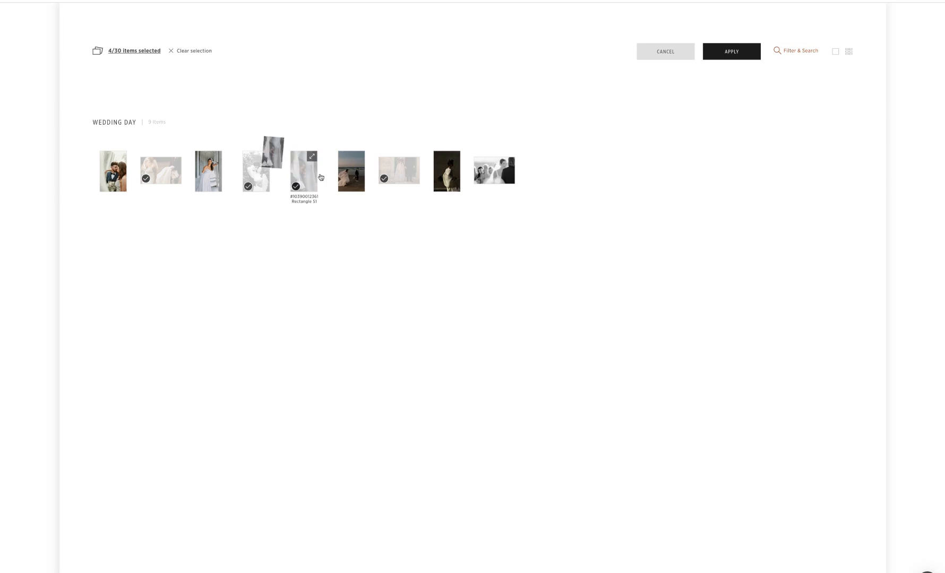
{"action": "left_click", "coordinate": [731, 51]}
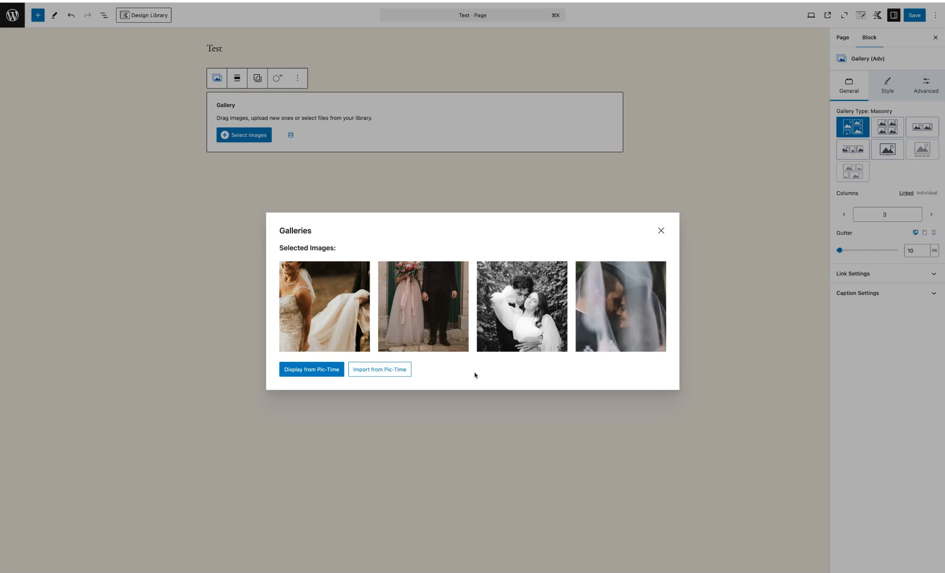
{"action": "left_click", "coordinate": [315, 373]}
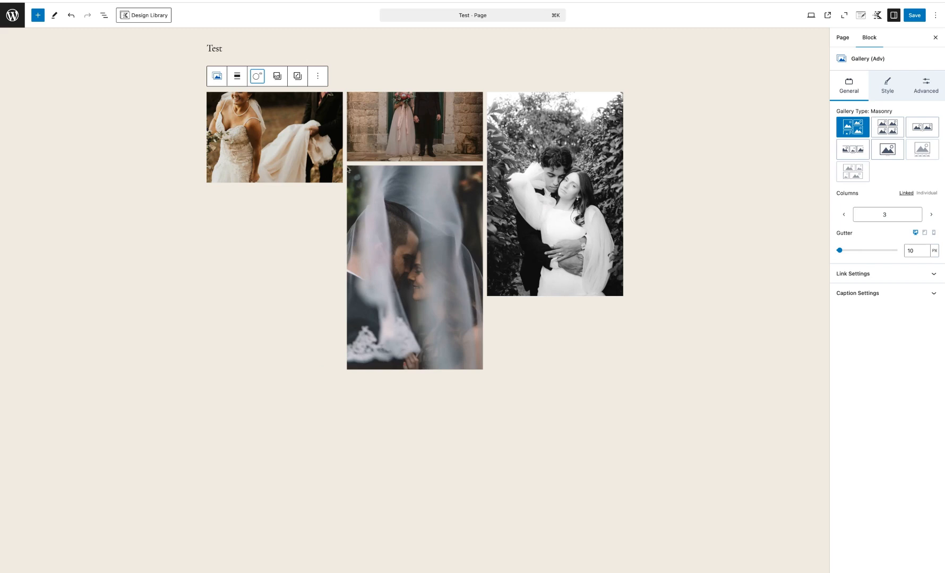
- Try the Grid and Carousel gallery types on the wedding gallery, and return it to Masonry
{"action": "left_click", "coordinate": [344, 168]}
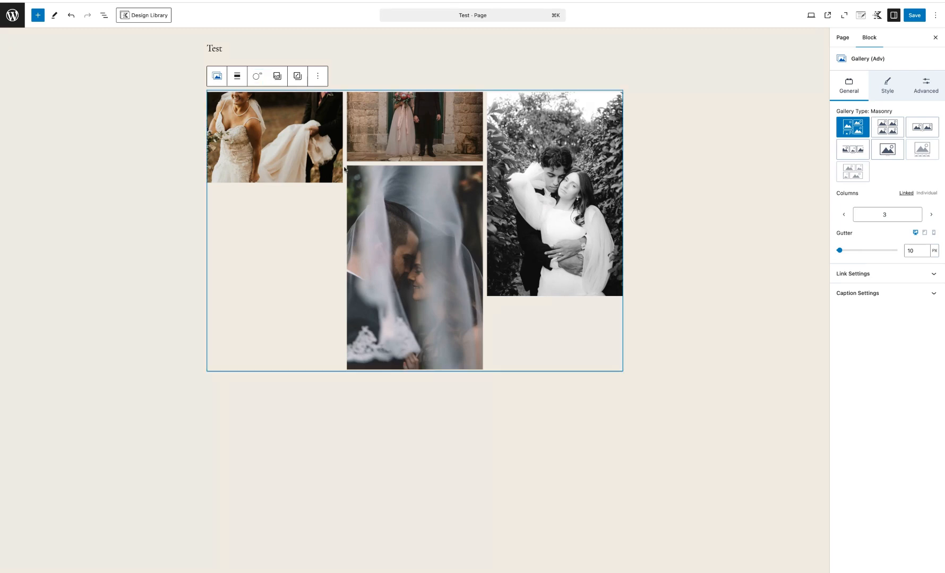
{"action": "left_click", "coordinate": [888, 131]}
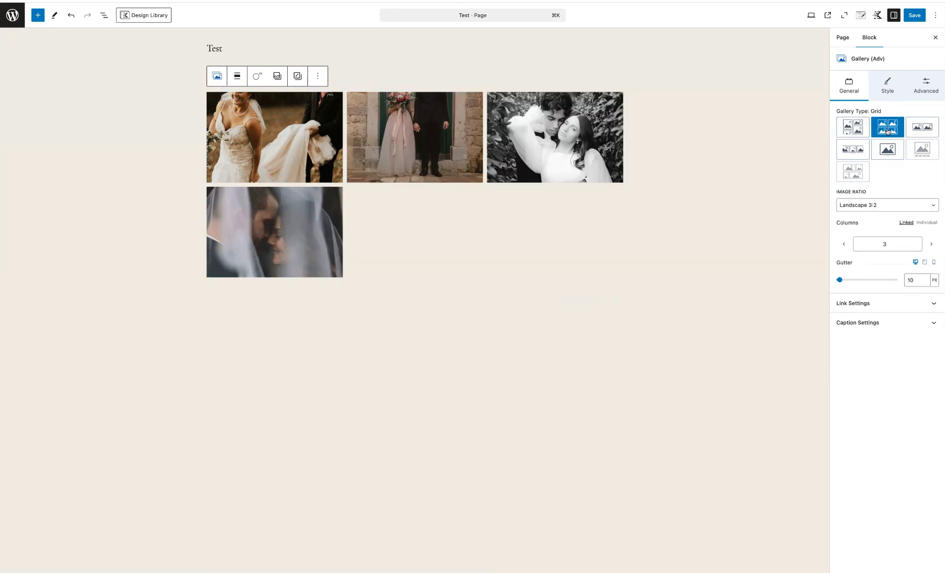
{"action": "left_click", "coordinate": [913, 135]}
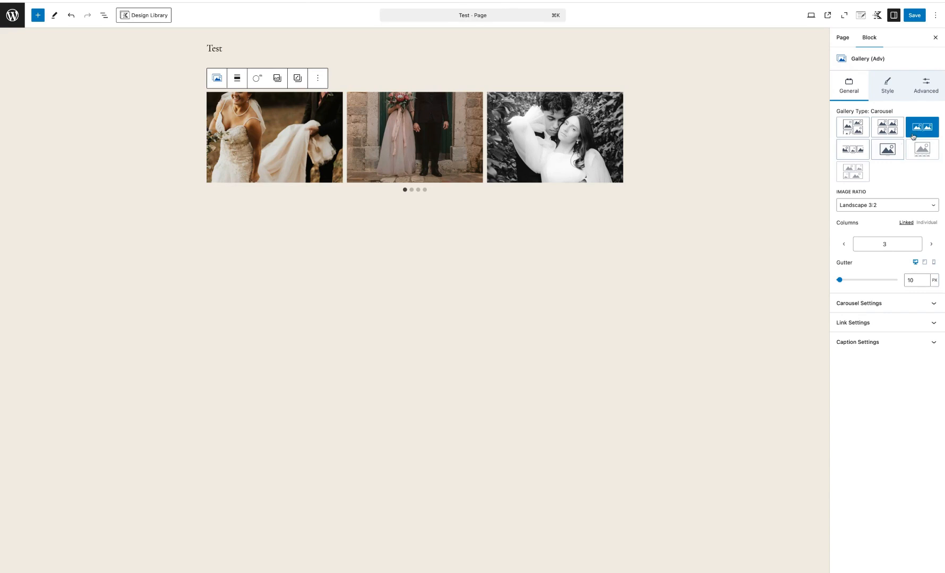
{"action": "left_click", "coordinate": [898, 149]}
{"action": "left_click", "coordinate": [853, 129]}
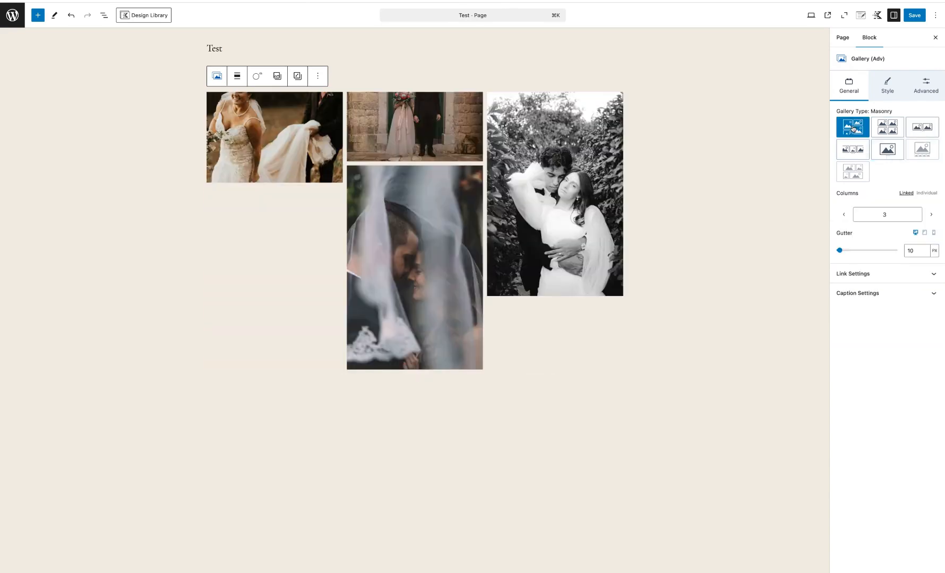
- Set the gallery's gutter to 20 px
{"action": "left_click", "coordinate": [916, 216]}
{"action": "left_click", "coordinate": [915, 212]}
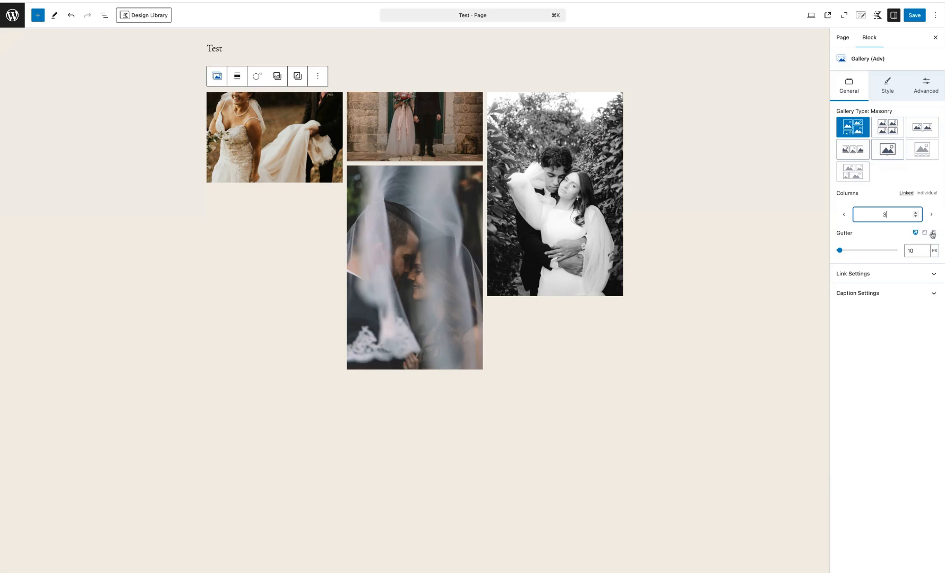
{"action": "left_click", "coordinate": [909, 250]}
{"action": "key", "text": "BackSpace"}
{"action": "type", "text": "2"}
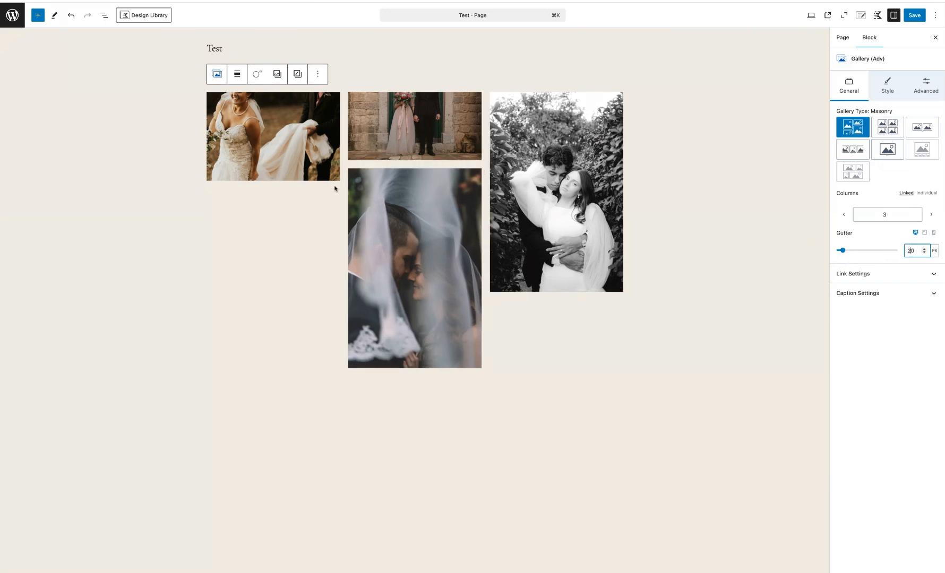
- Move the photo of the couple standing in the doorway two positions later in the gallery
{"action": "left_click", "coordinate": [362, 135]}
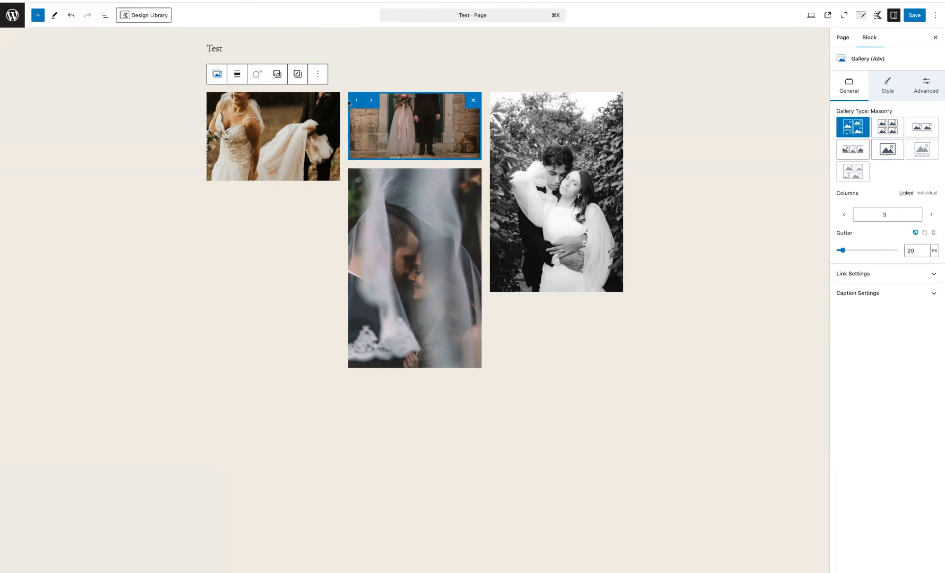
{"action": "left_click", "coordinate": [371, 100]}
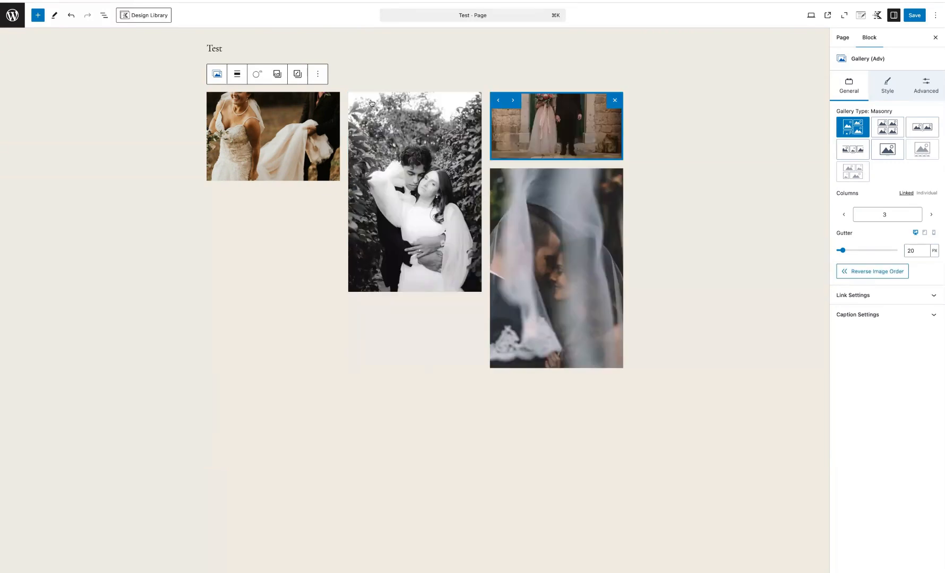
{"action": "left_click", "coordinate": [512, 101]}
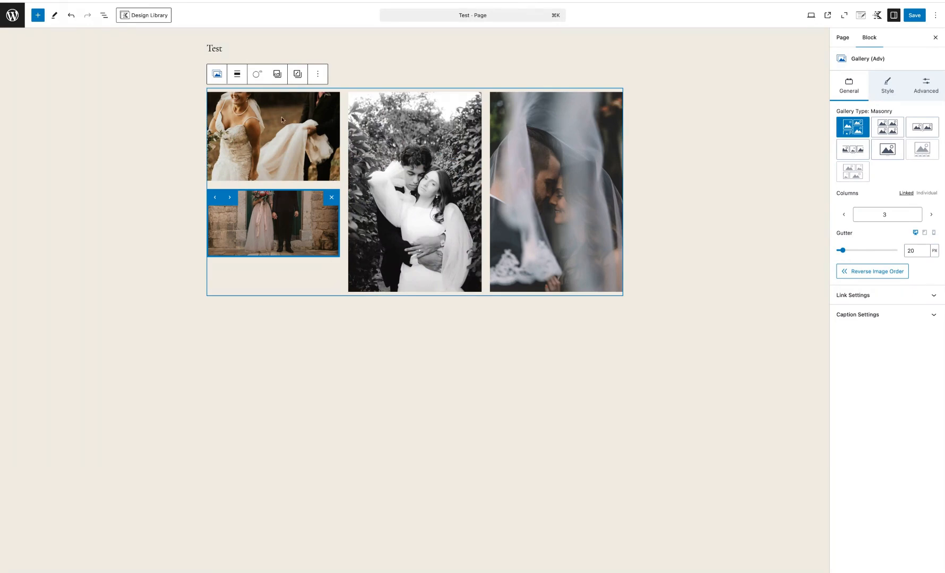
- Check the media library's gallery editor for the displayed wedding photos and cancel out without changes
{"action": "left_click", "coordinate": [277, 73]}
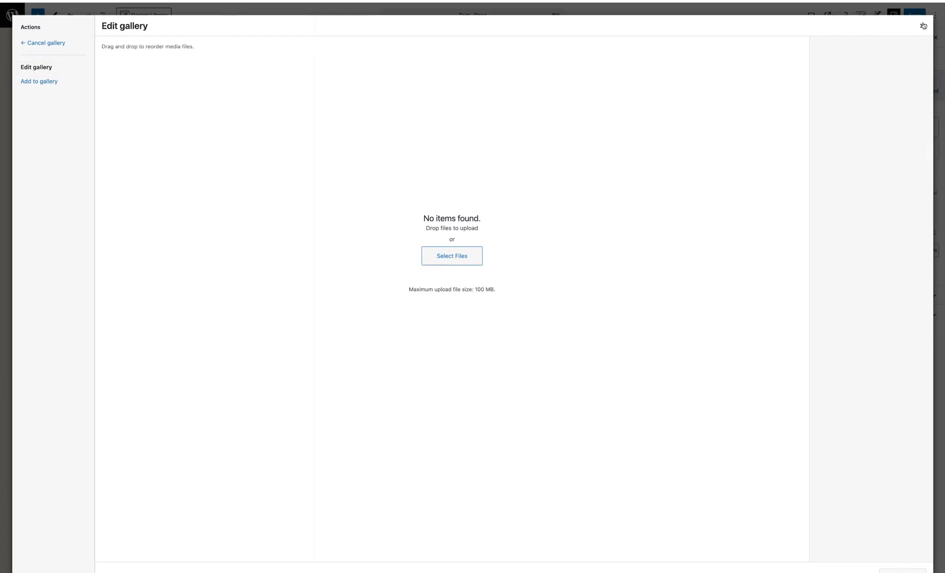
{"action": "left_click", "coordinate": [46, 43]}
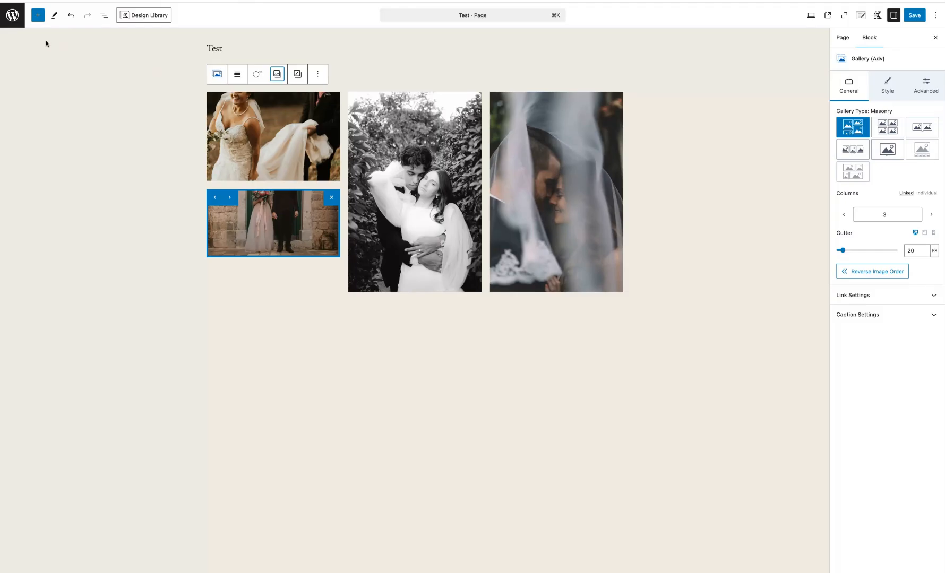
- Move the black-and-white couple photo one position earlier, making it the first gallery image
{"action": "left_click", "coordinate": [513, 162]}
{"action": "left_click", "coordinate": [374, 110]}
{"action": "left_click", "coordinate": [356, 100]}
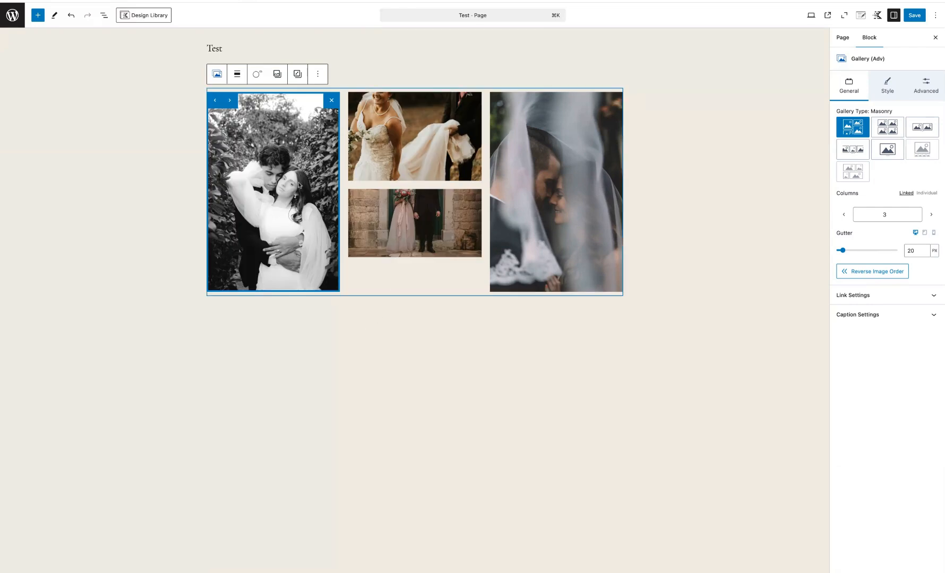
- Add six photos from the Pic-Time Portrait Shoot gallery to the block, importing them from Pic-Time
{"action": "left_click", "coordinate": [257, 77]}
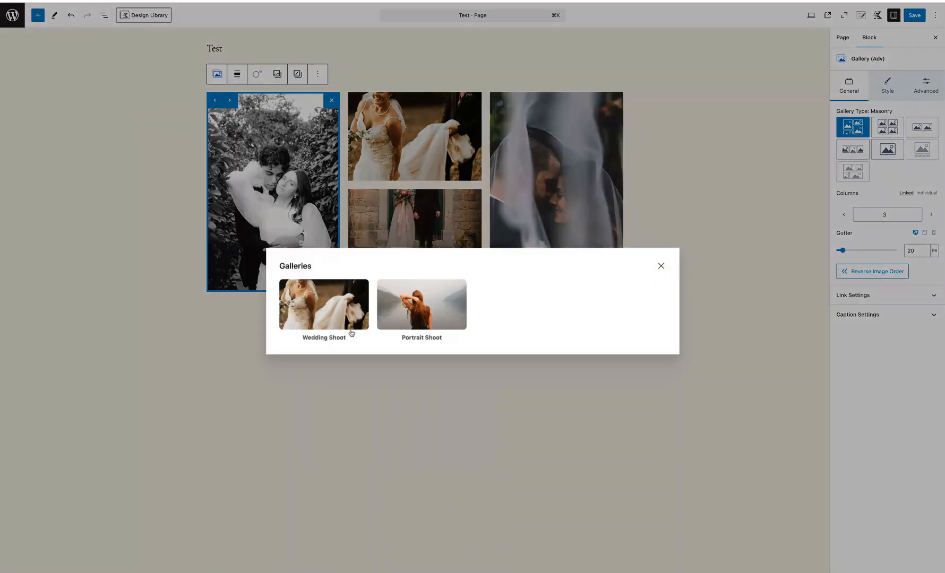
{"action": "left_click", "coordinate": [430, 309]}
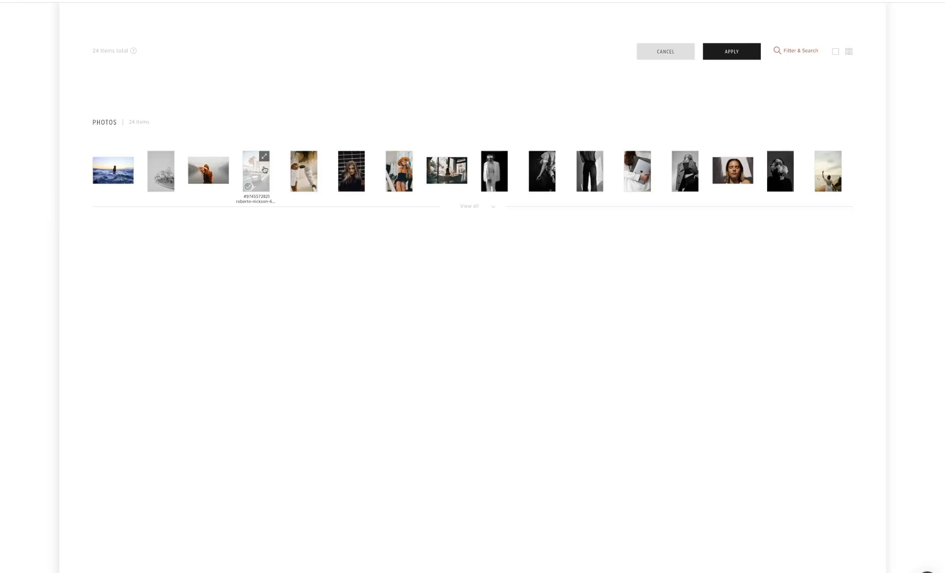
{"action": "left_click", "coordinate": [264, 169]}
{"action": "left_click", "coordinate": [446, 172]}
{"action": "left_click", "coordinate": [728, 180]}
{"action": "left_click", "coordinate": [541, 177]}
{"action": "left_click", "coordinate": [212, 179]}
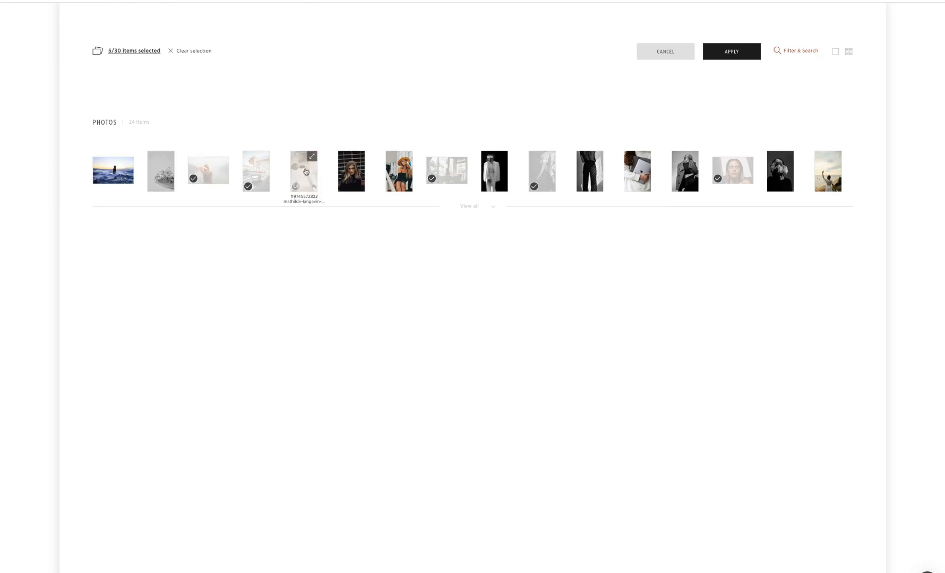
{"action": "left_click", "coordinate": [308, 172]}
{"action": "left_click", "coordinate": [745, 50]}
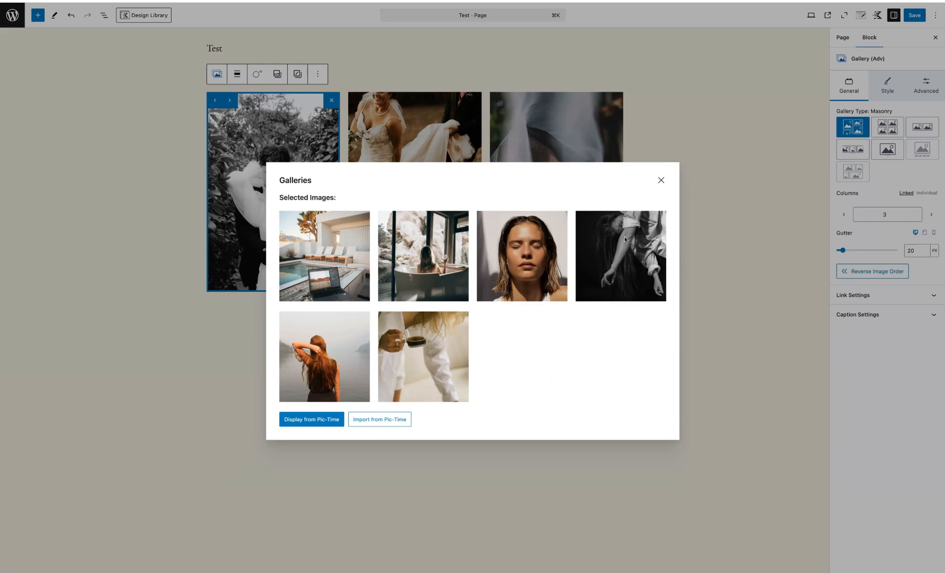
{"action": "left_click", "coordinate": [386, 426]}
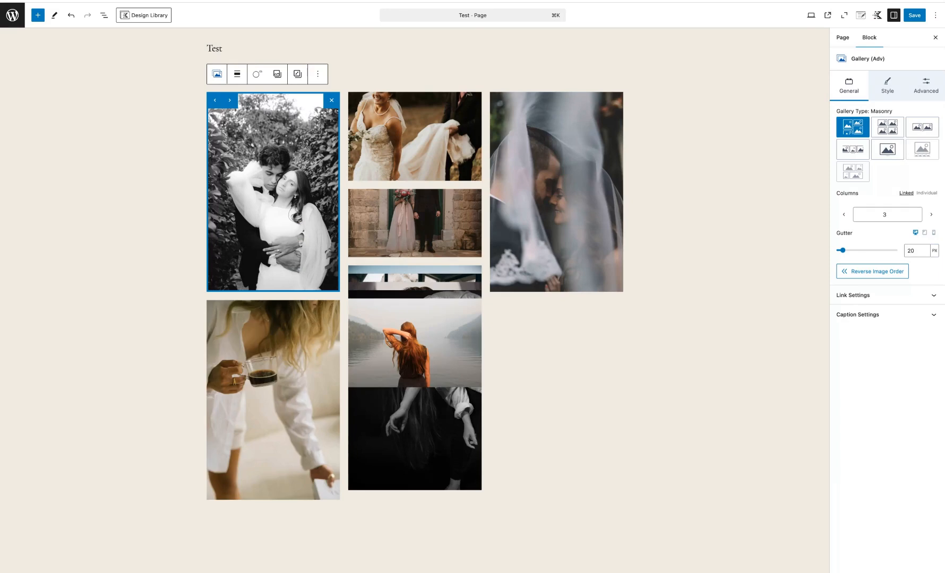
- Examine the combined gallery and the imported photos' attachment details in the media library editor, cancelling out without changes
{"action": "scroll", "coordinate": [586, 293], "scroll_direction": "down", "scroll_amount": 2}
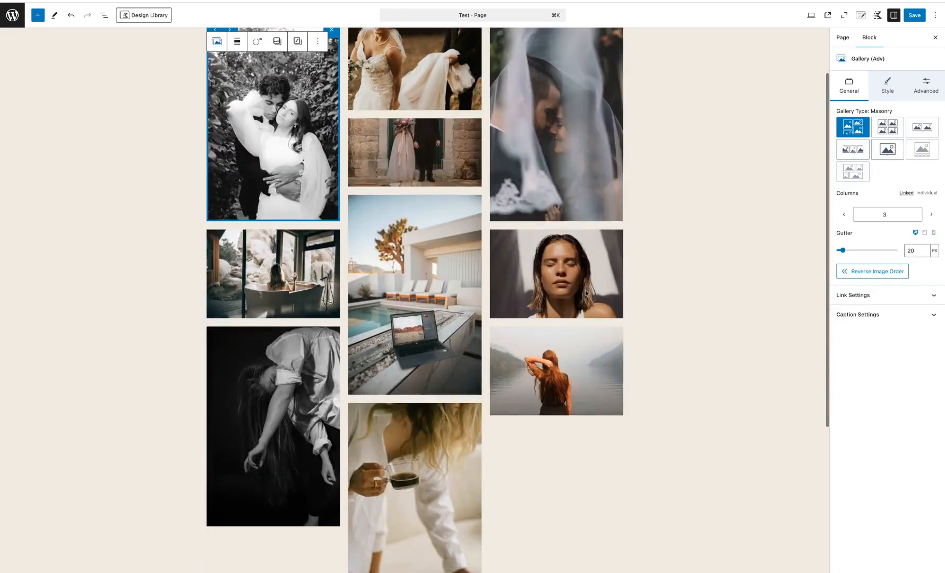
{"action": "scroll", "coordinate": [504, 212], "scroll_direction": "up", "scroll_amount": 3}
{"action": "left_click", "coordinate": [413, 134]}
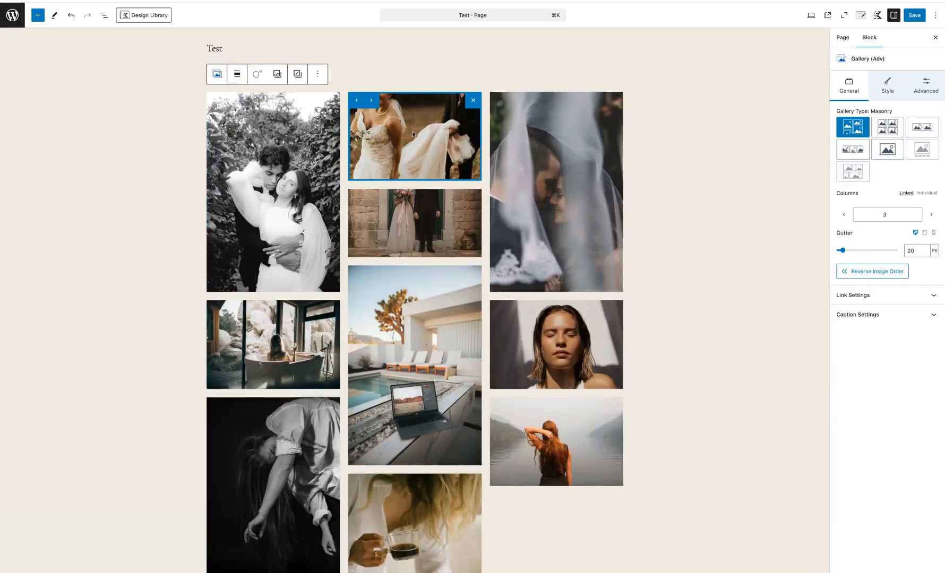
{"action": "scroll", "coordinate": [463, 205], "scroll_direction": "down", "scroll_amount": 1}
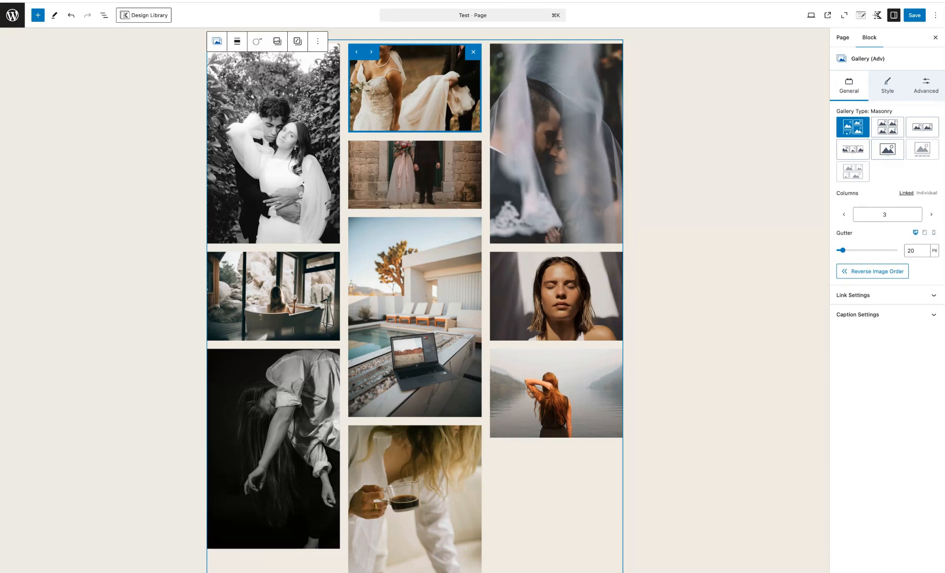
{"action": "left_click", "coordinate": [276, 43]}
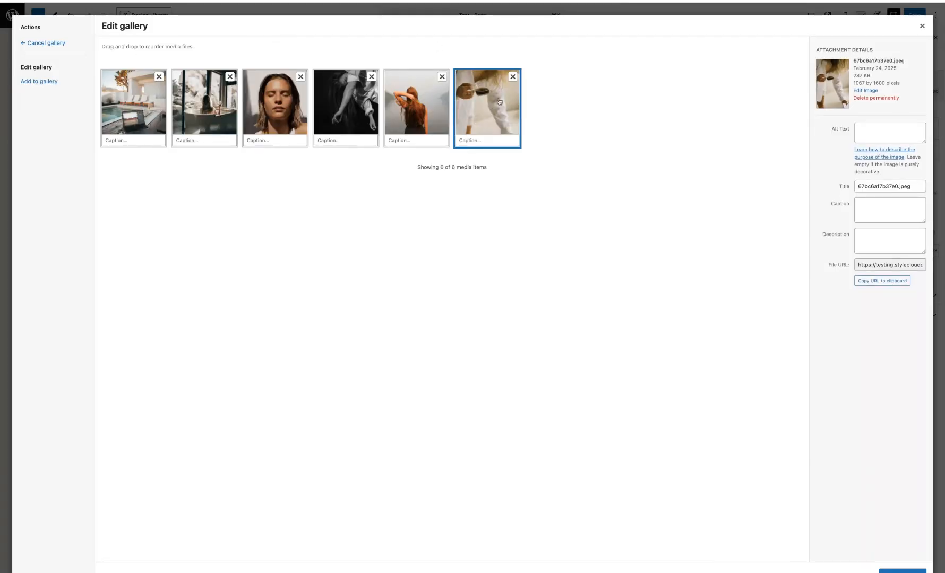
{"action": "left_click", "coordinate": [53, 42]}
{"action": "left_click", "coordinate": [414, 470]}
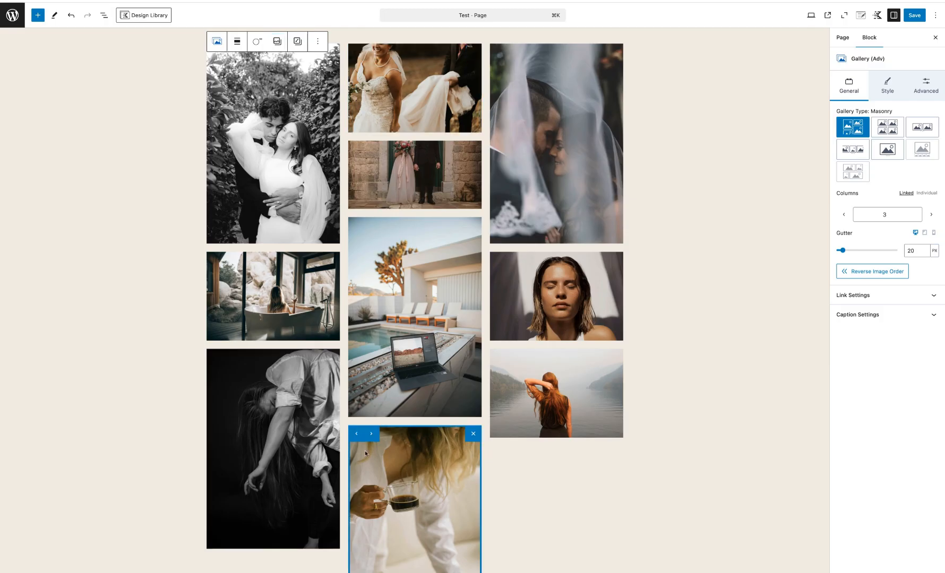